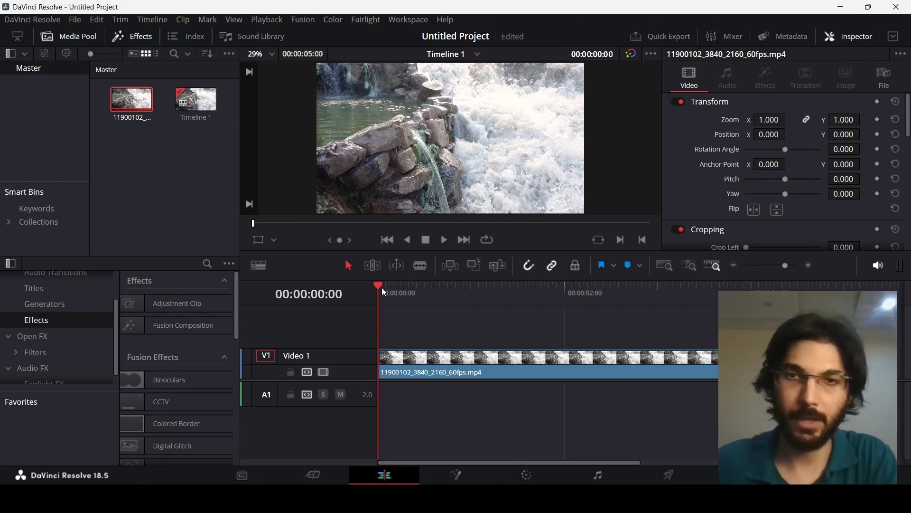
# - Play the waterfall clip on the timeline from its beginning to preview the motion
pyautogui.press('space')
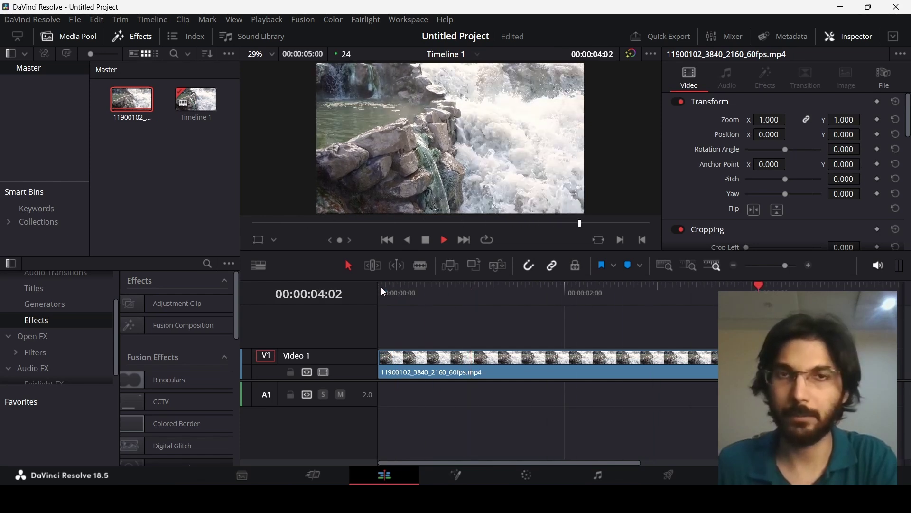
pyautogui.press('space')
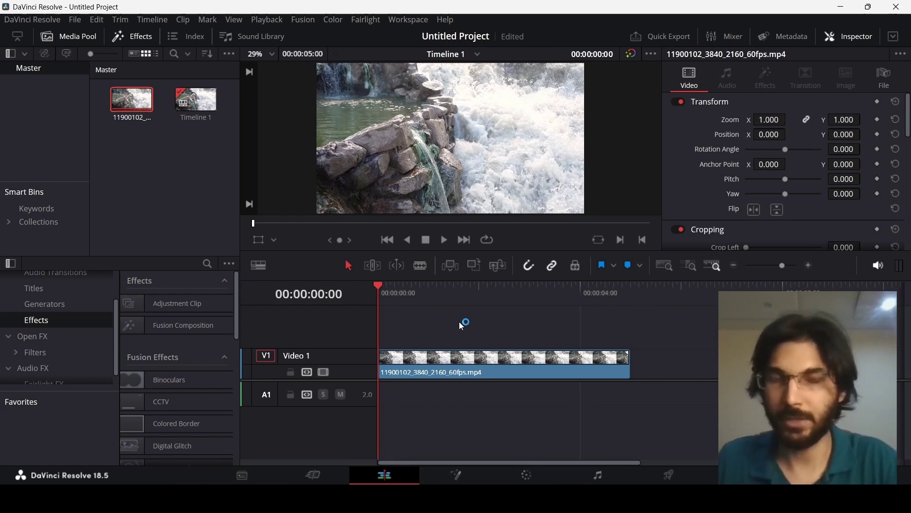
# - Place the playhead at 00:00:01:00 and apply Freeze Frame to the clip through Change Clip Speed
pyautogui.click(426, 292)
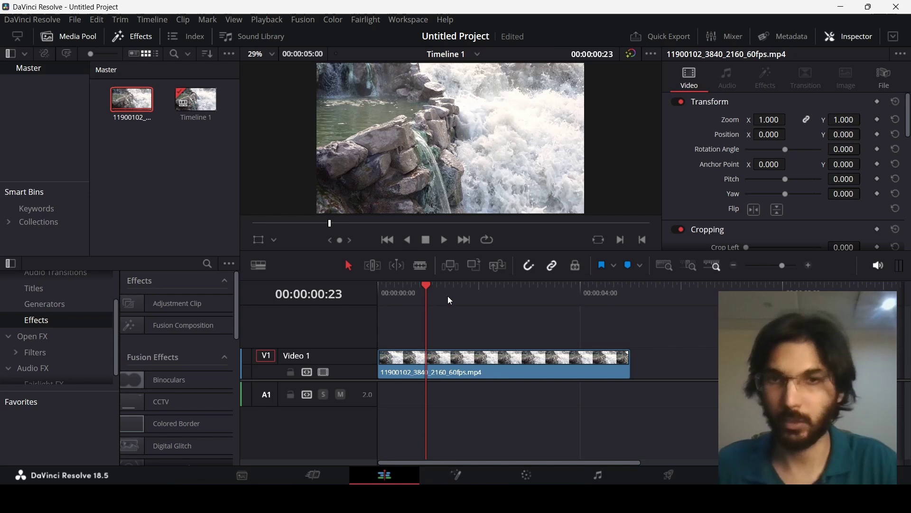
pyautogui.moveTo(445, 292); pyautogui.dragTo(428, 290)
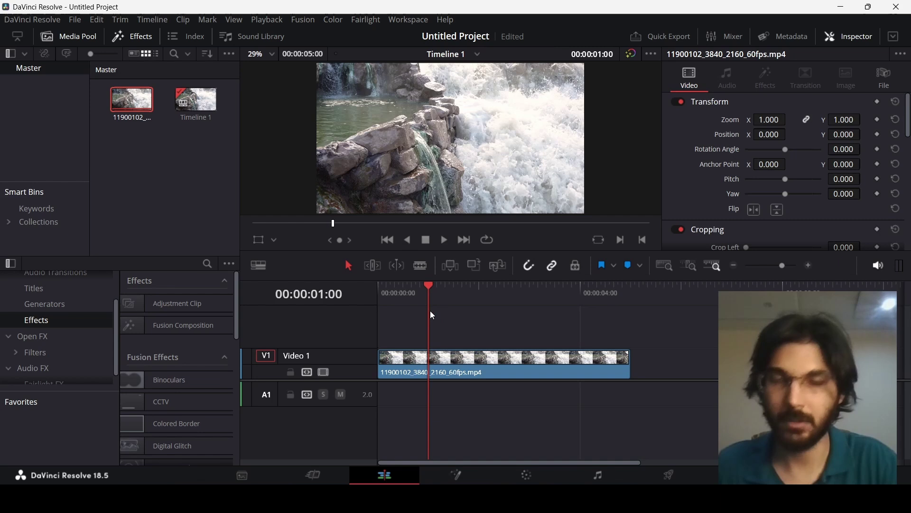
pyautogui.rightClick(465, 356)
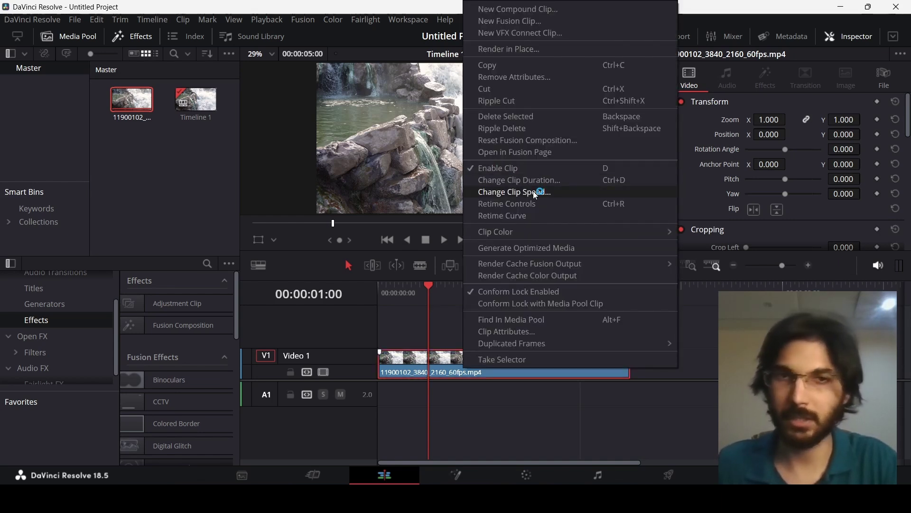
pyautogui.click(554, 192)
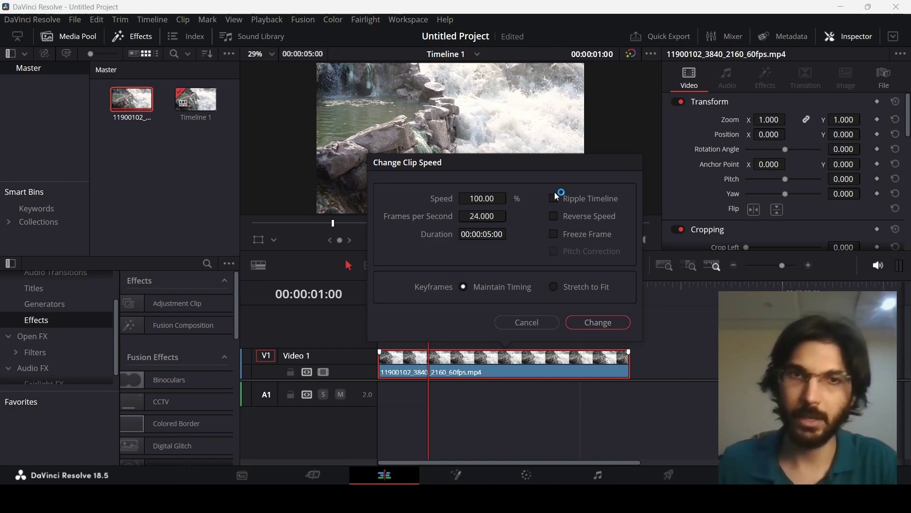
pyautogui.click(571, 234)
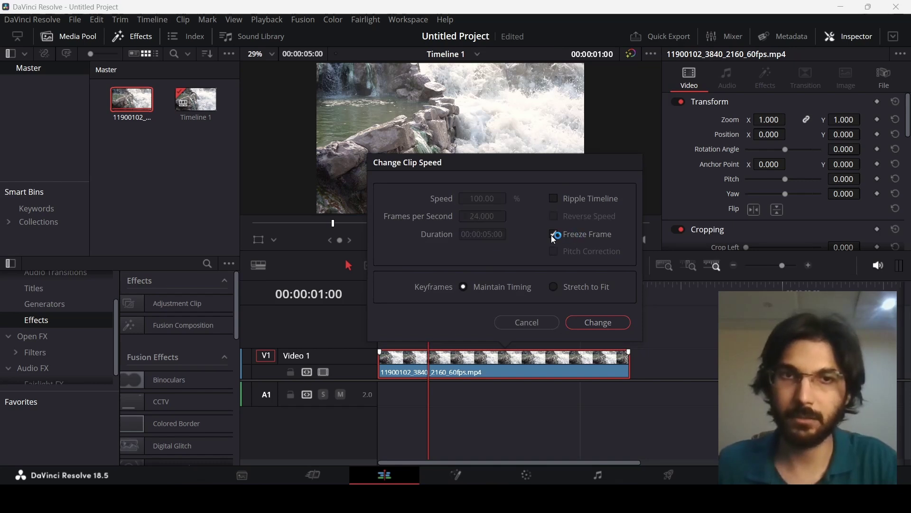
pyautogui.click(579, 326)
# - Play and scrub through the two clip pieces around the one-second cut to review the freeze
pyautogui.click(418, 294)
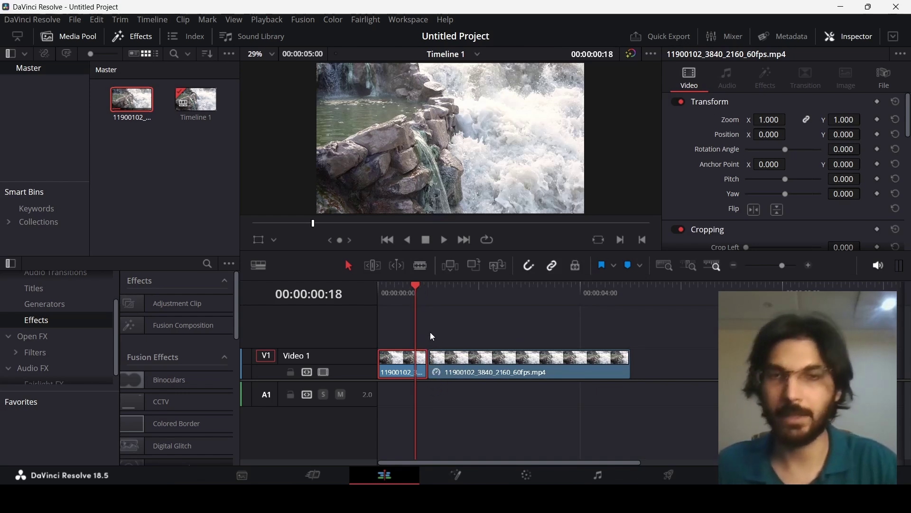
pyautogui.moveTo(392, 299); pyautogui.dragTo(377, 312)
pyautogui.press('space')
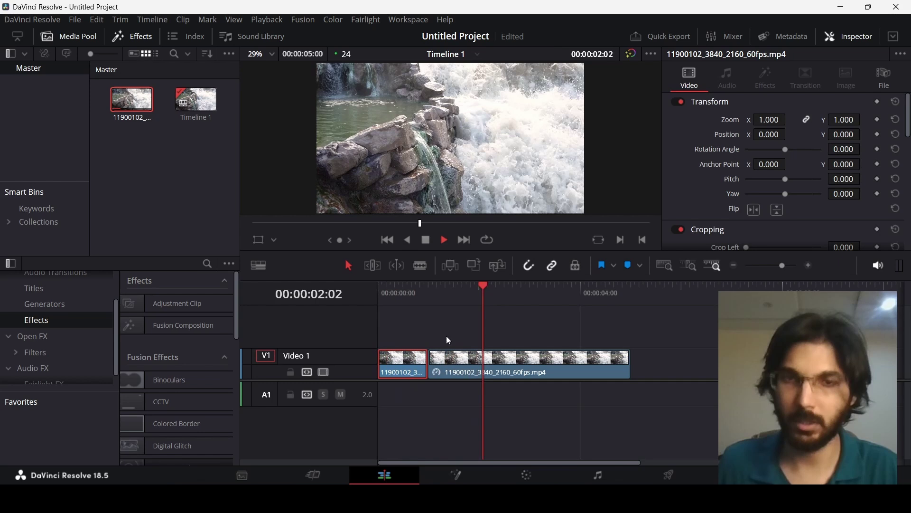
pyautogui.press('space')
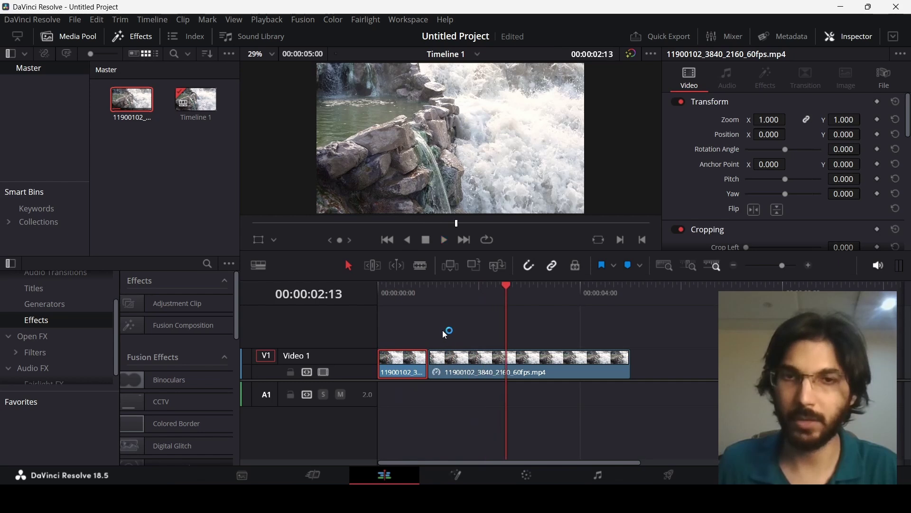
pyautogui.click(429, 284)
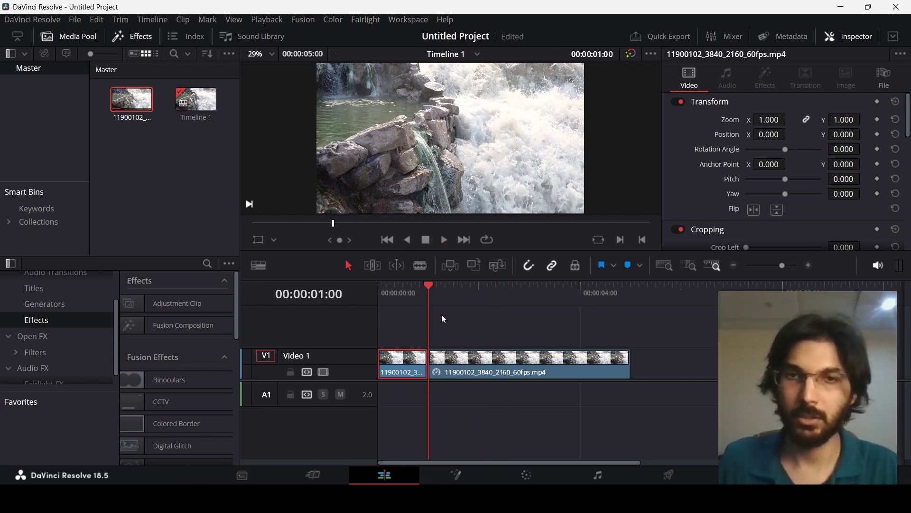
pyautogui.moveTo(429, 286); pyautogui.dragTo(490, 287)
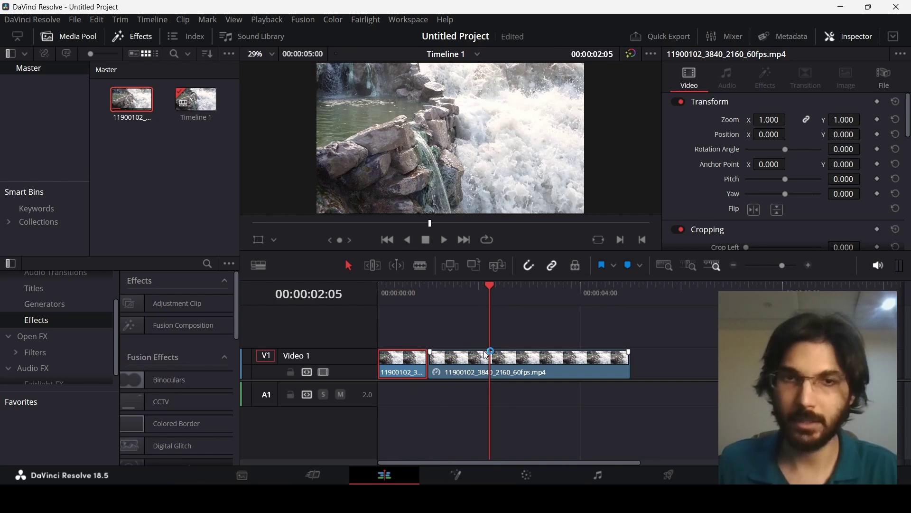
pyautogui.rightClick(487, 355)
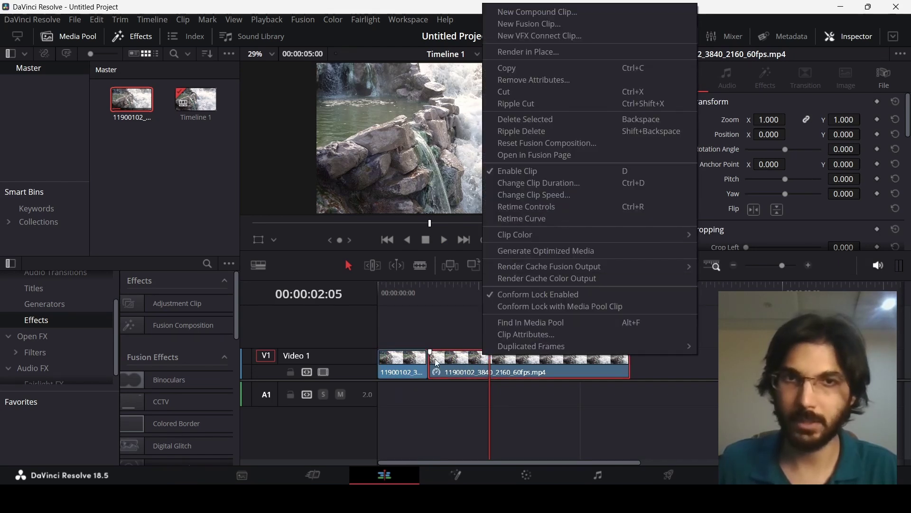
pyautogui.click(457, 325)
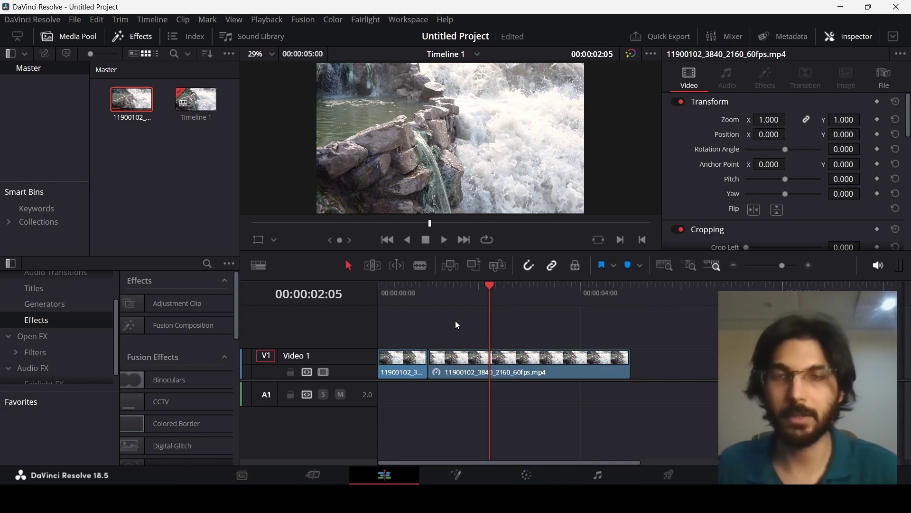
pyautogui.click(426, 296)
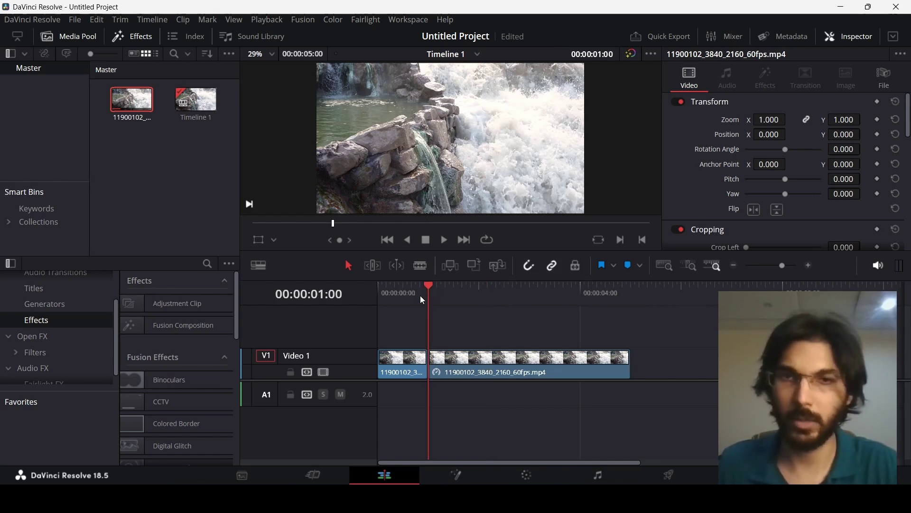
pyautogui.click(411, 292)
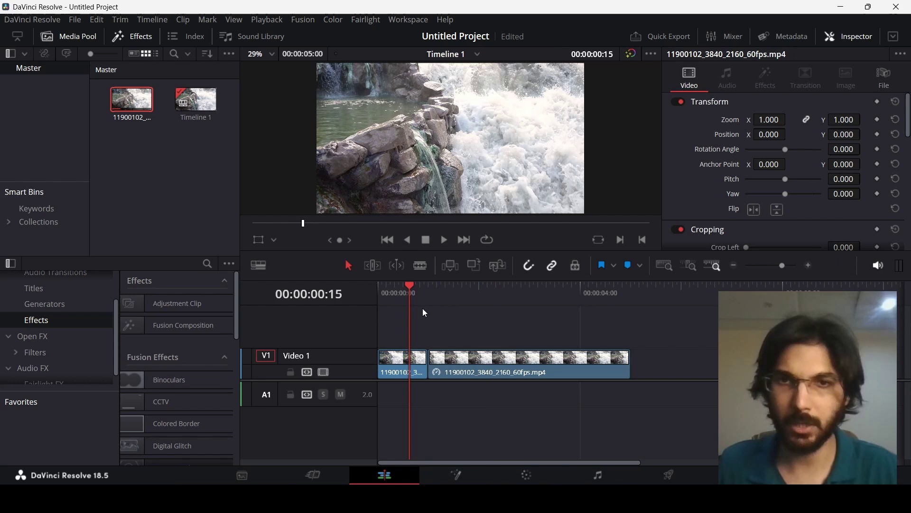
pyautogui.press('space')
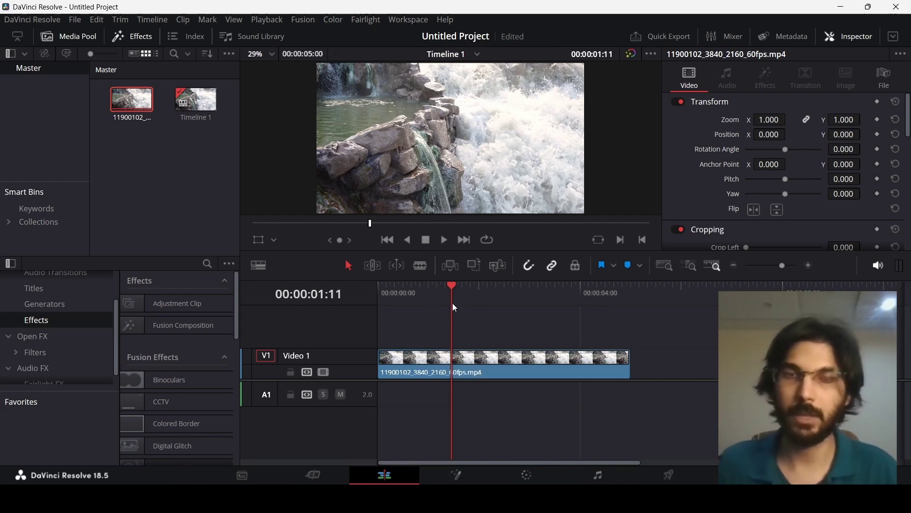
# - Show the clip's retime curve, switch it to Retime Frame only, and enlarge the Video 1 track
pyautogui.rightClick(430, 368)
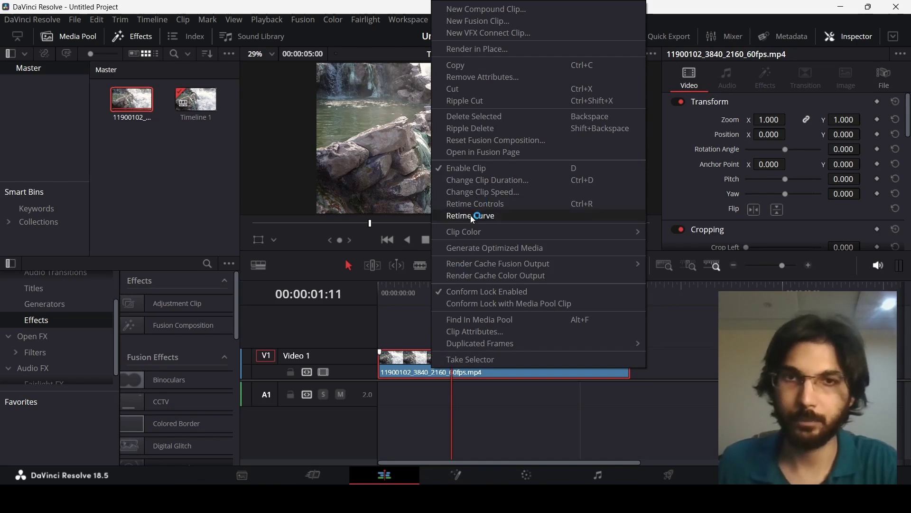
pyautogui.click(508, 216)
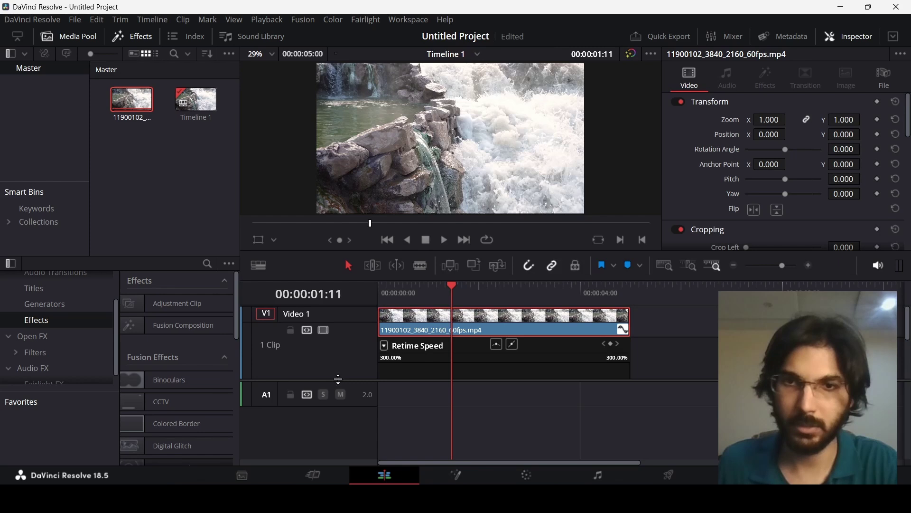
pyautogui.click(384, 346)
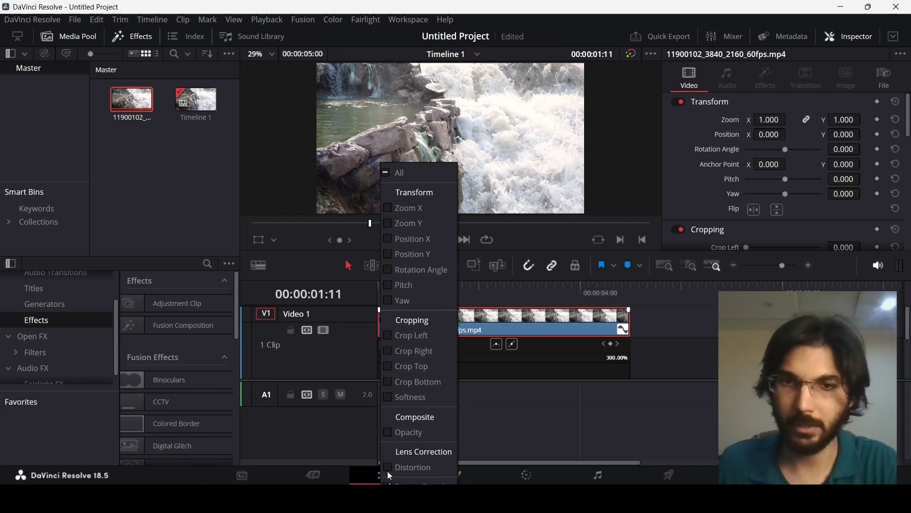
pyautogui.click(411, 502)
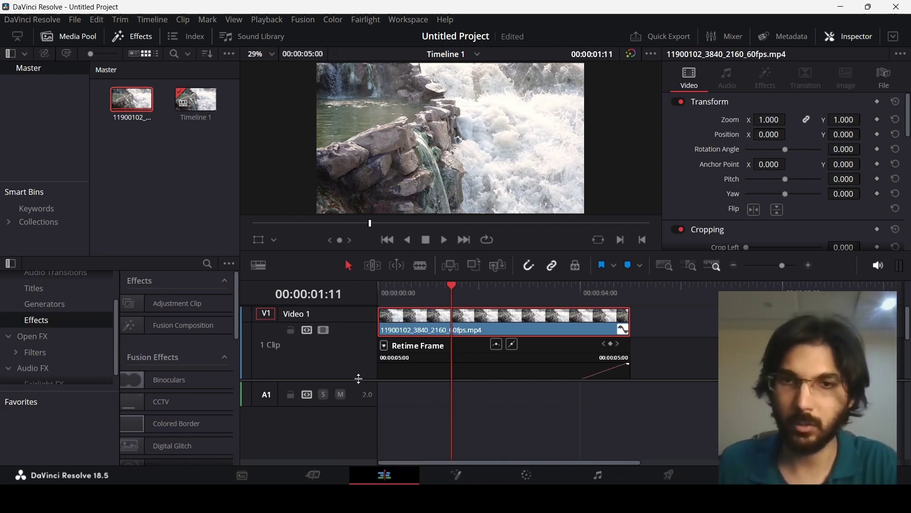
pyautogui.moveTo(359, 394); pyautogui.dragTo(360, 456)
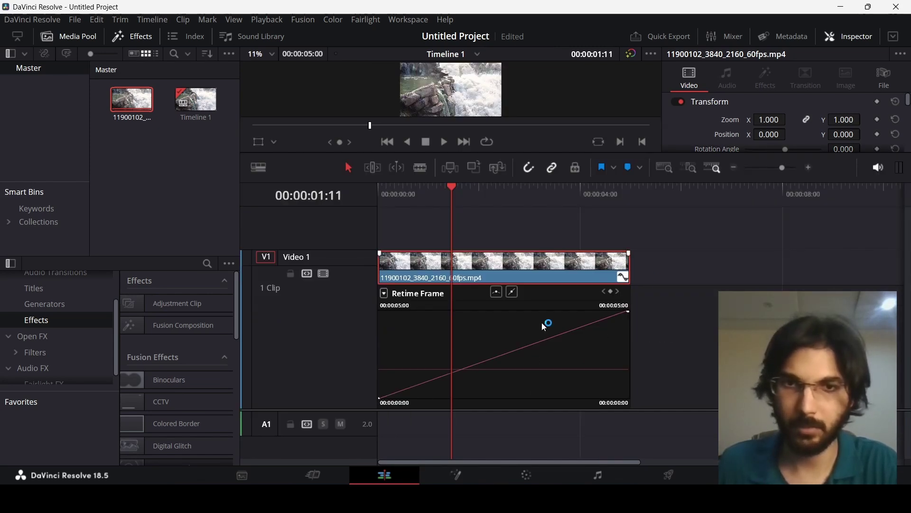
# - Show the clip's Retime Controls and insert a freeze frame at 00:00:01:00
pyautogui.moveTo(420, 191); pyautogui.dragTo(440, 196)
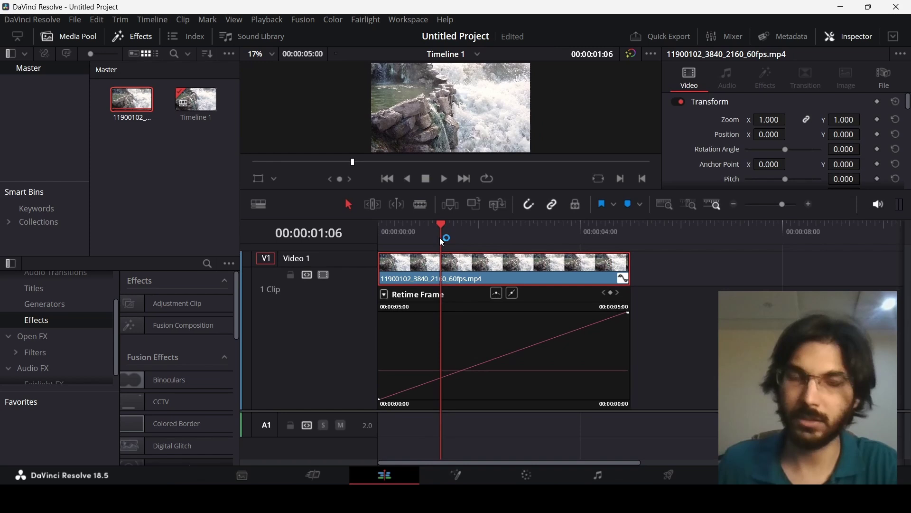
pyautogui.moveTo(440, 237)
pyautogui.mouseDown()
pyautogui.moveTo(439, 223)
pyautogui.moveTo(428, 223)
pyautogui.mouseUp()
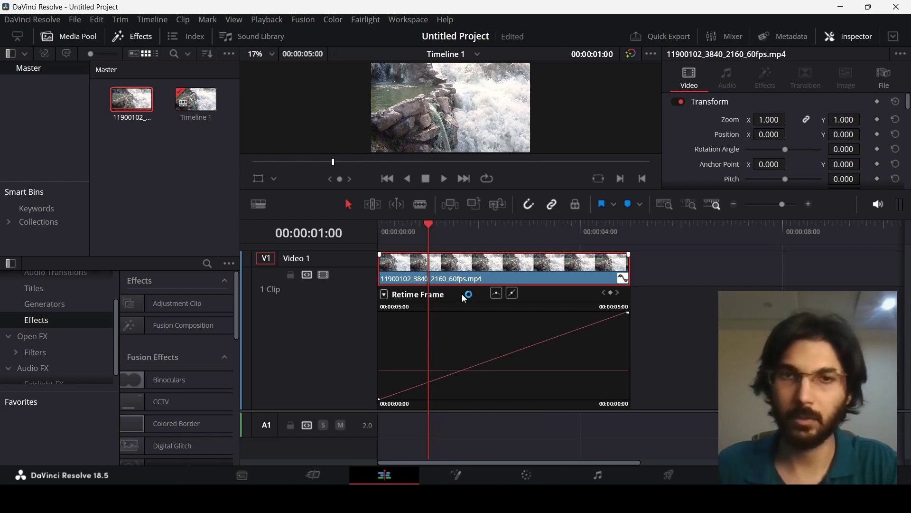
pyautogui.rightClick(508, 269)
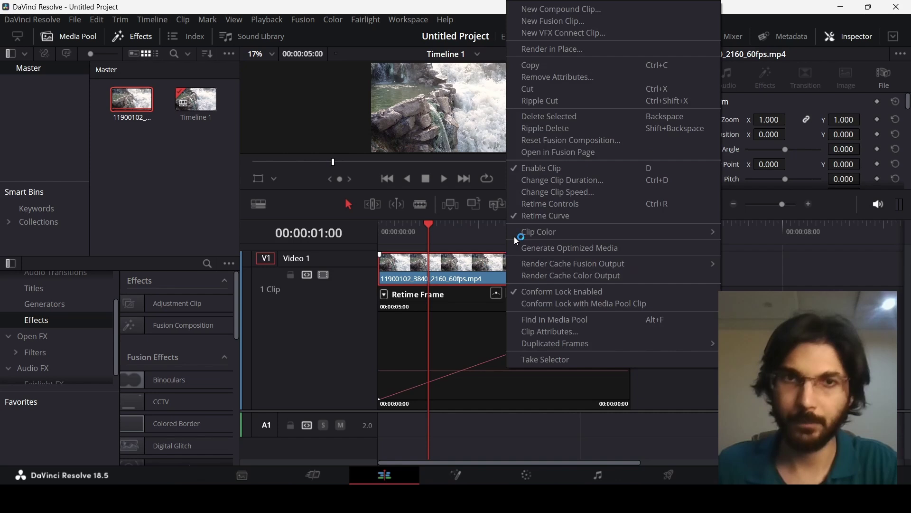
pyautogui.click(581, 207)
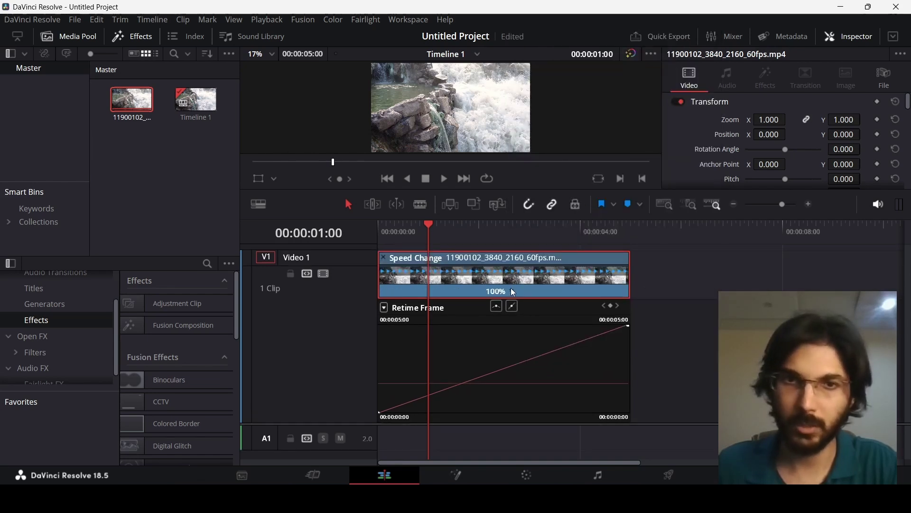
pyautogui.click(512, 292)
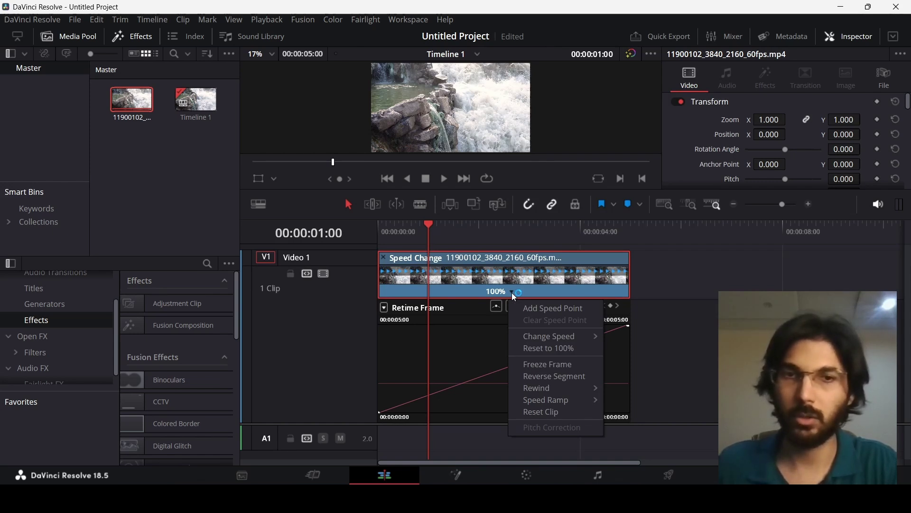
pyautogui.click(577, 364)
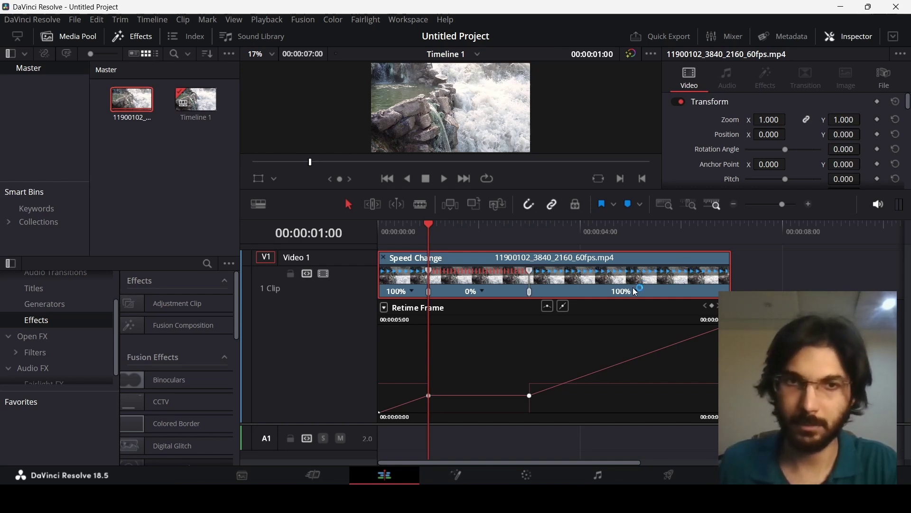
pyautogui.rightClick(598, 270)
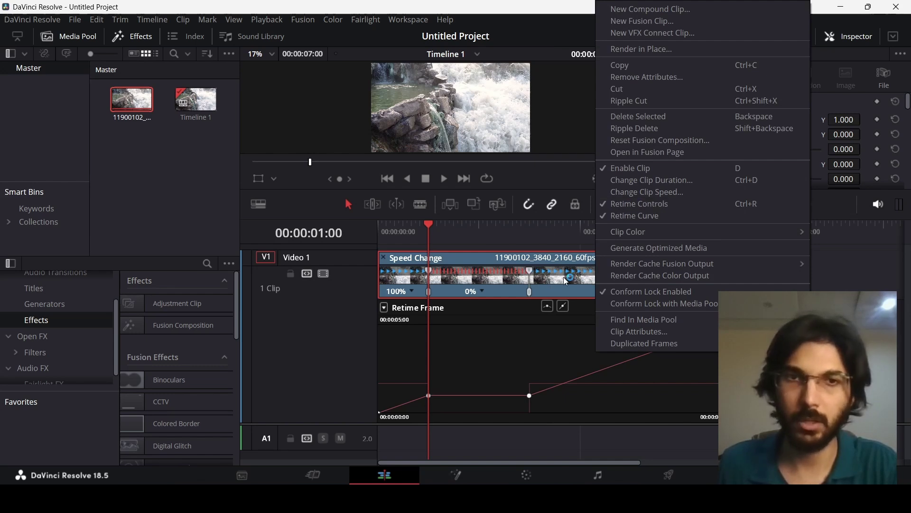
pyautogui.click(549, 289)
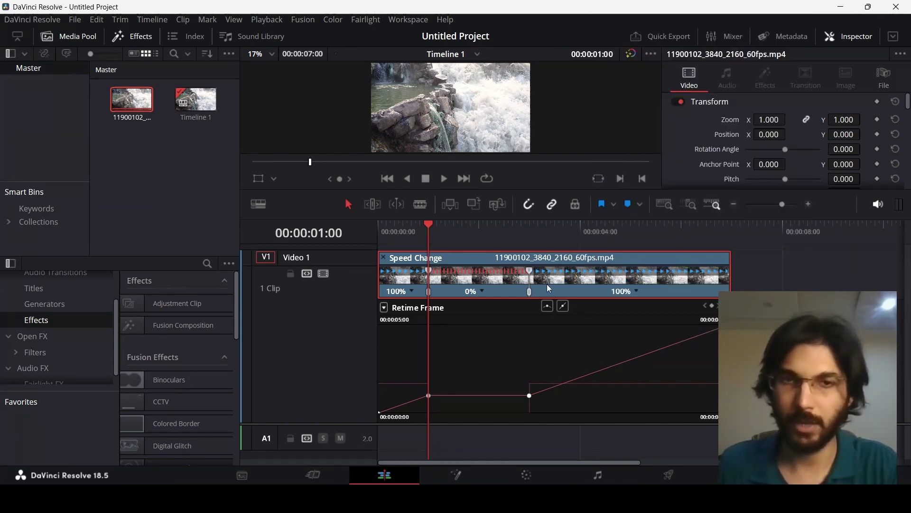
pyautogui.click(639, 293)
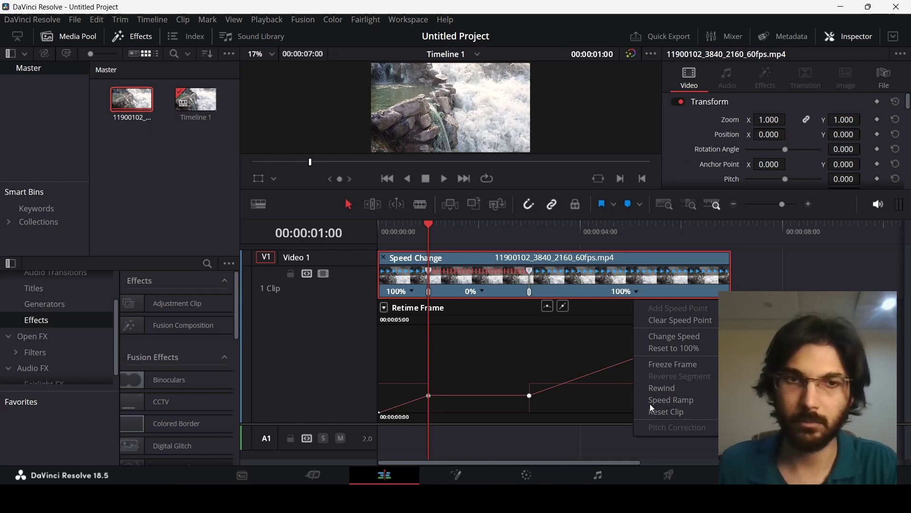
pyautogui.click(483, 296)
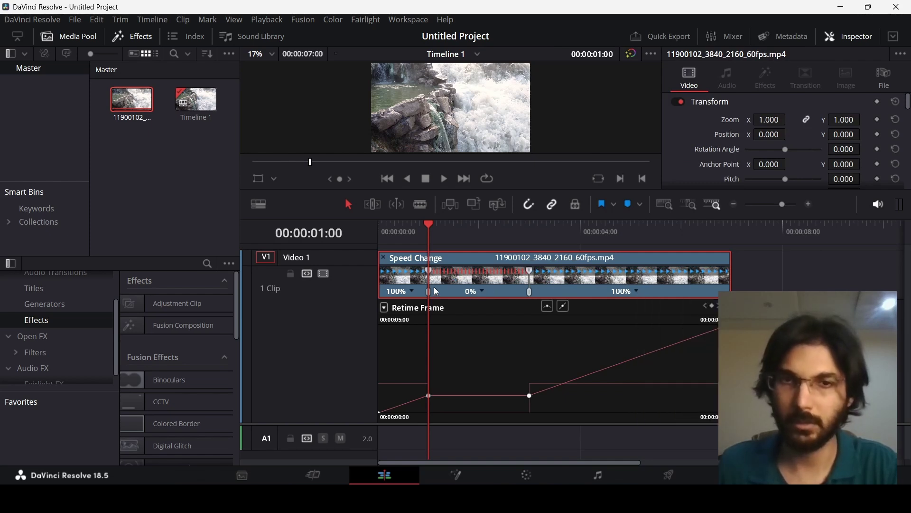
# - Scrub across the start of the freeze-frame segment and return the playhead to 00:00:01:00
pyautogui.click(409, 224)
pyautogui.click(394, 226)
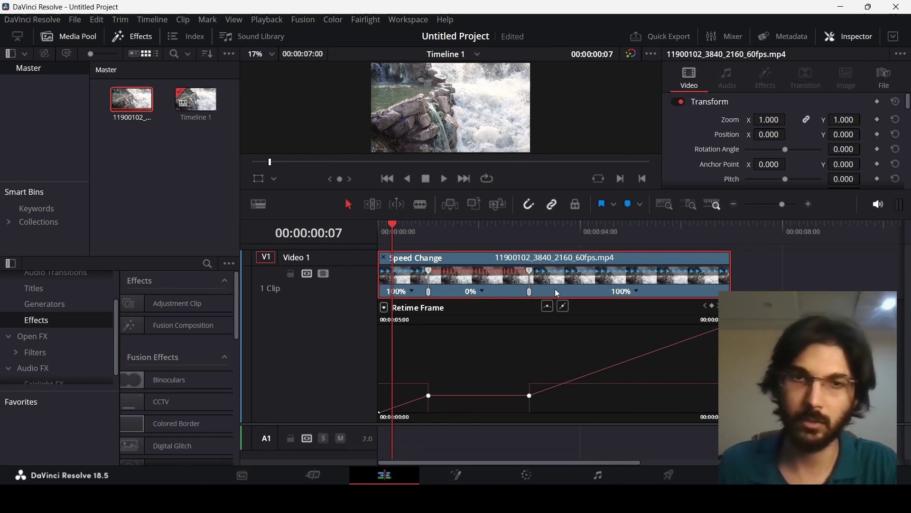
pyautogui.moveTo(427, 225); pyautogui.dragTo(457, 228)
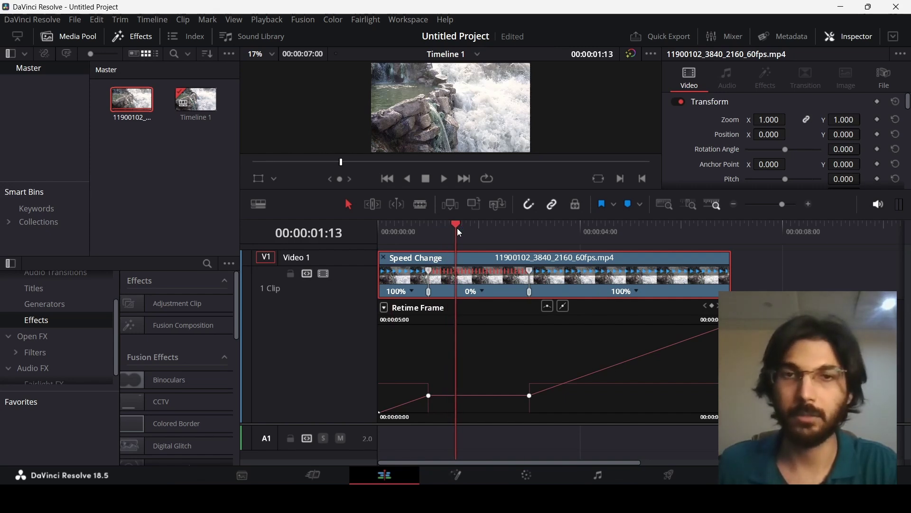
pyautogui.moveTo(472, 233); pyautogui.dragTo(429, 226)
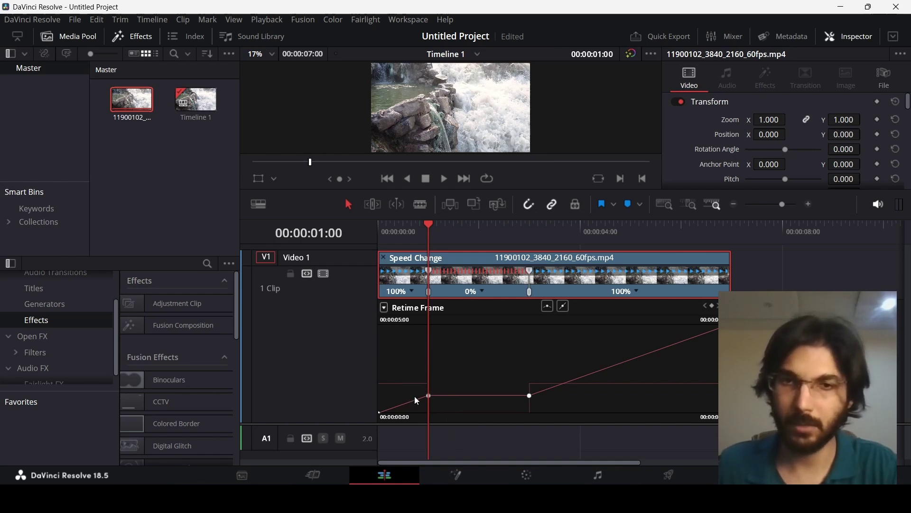
# - Smooth the retime curve keyframe at the start of the freeze and lengthen its curve handles
pyautogui.click(428, 395)
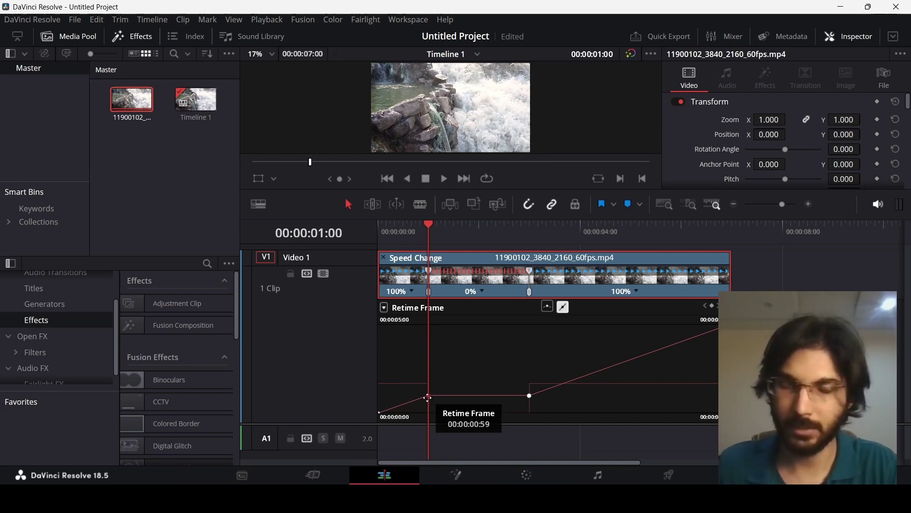
pyautogui.click(547, 308)
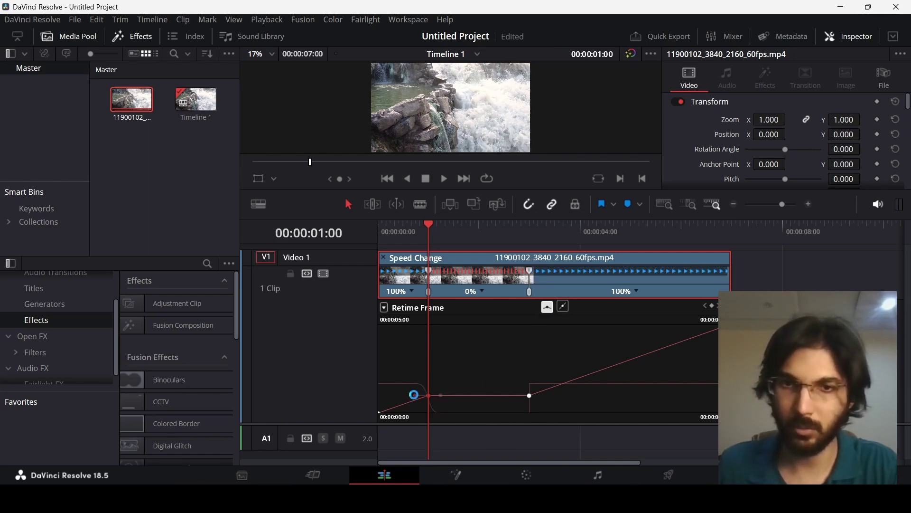
pyautogui.moveTo(418, 395); pyautogui.dragTo(388, 393)
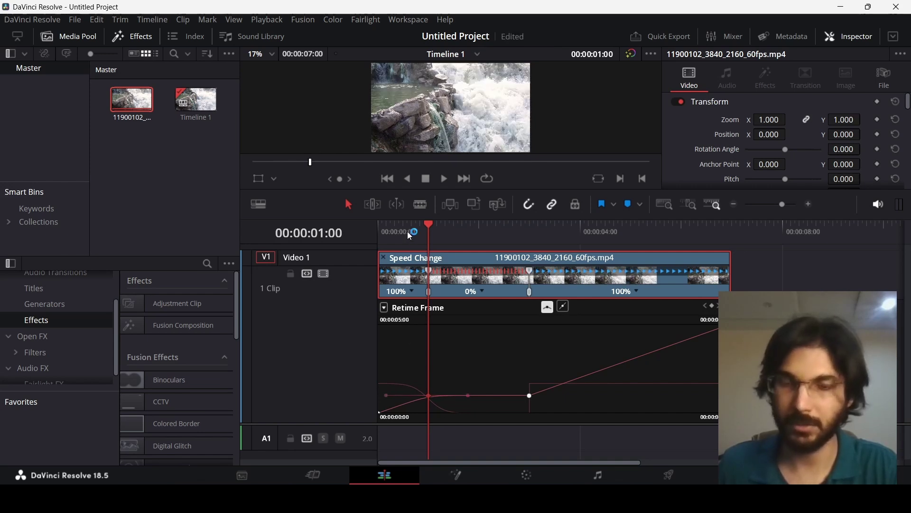
pyautogui.moveTo(428, 395)
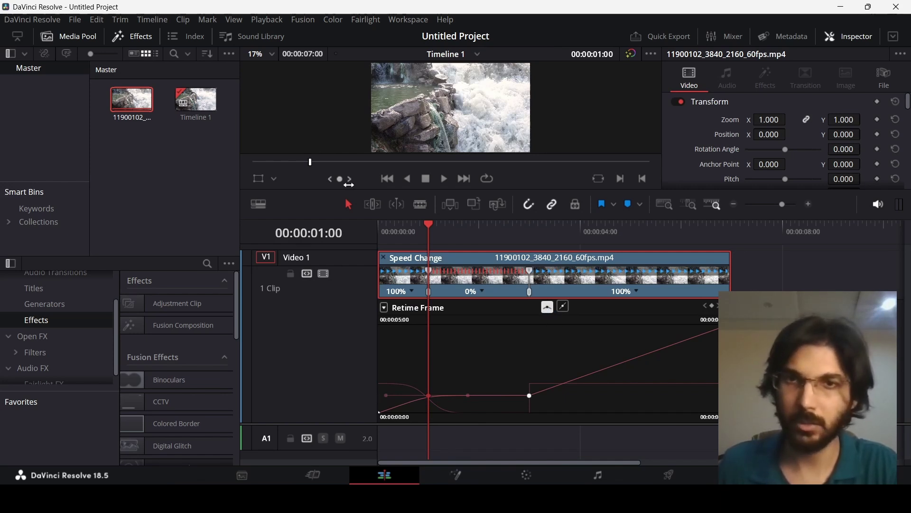
# - Enlarge the viewer and play the clip from its beginning to review the eased entry into the freeze
pyautogui.moveTo(350, 196); pyautogui.dragTo(346, 330)
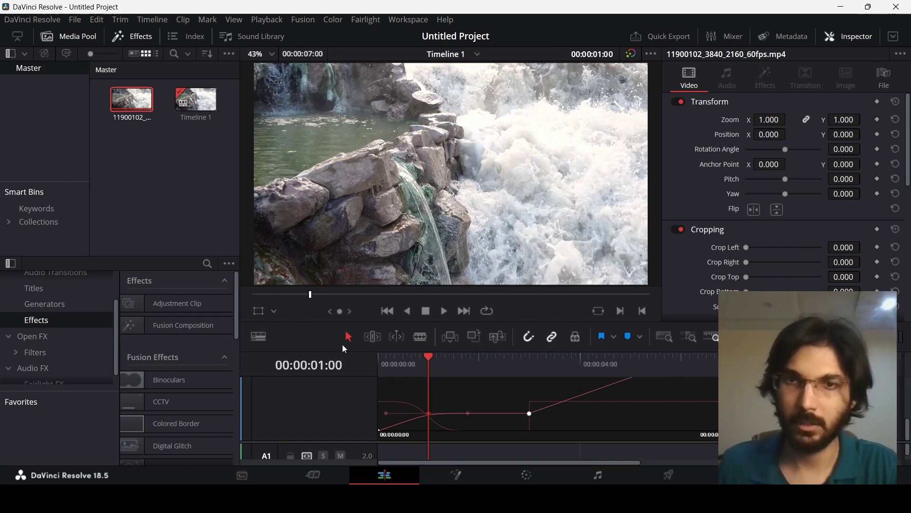
pyautogui.moveTo(395, 360); pyautogui.dragTo(365, 355)
pyautogui.press('space')
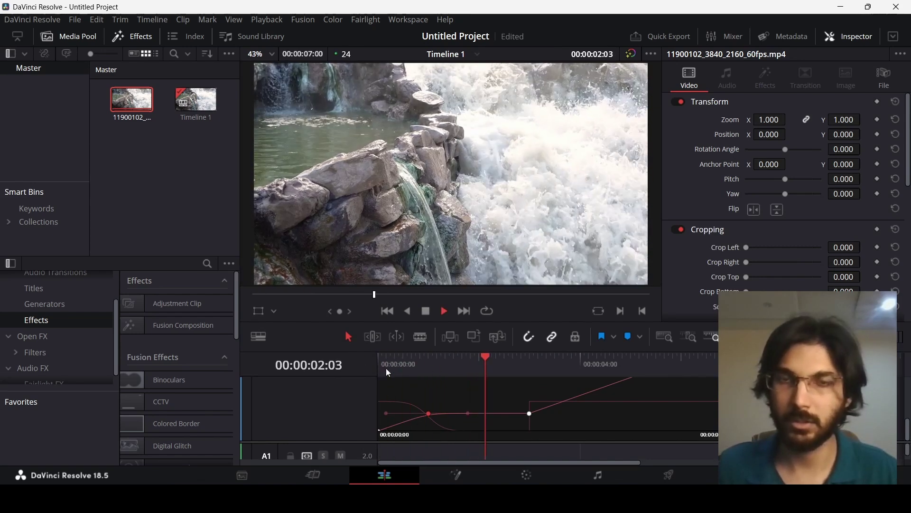
pyautogui.press('space')
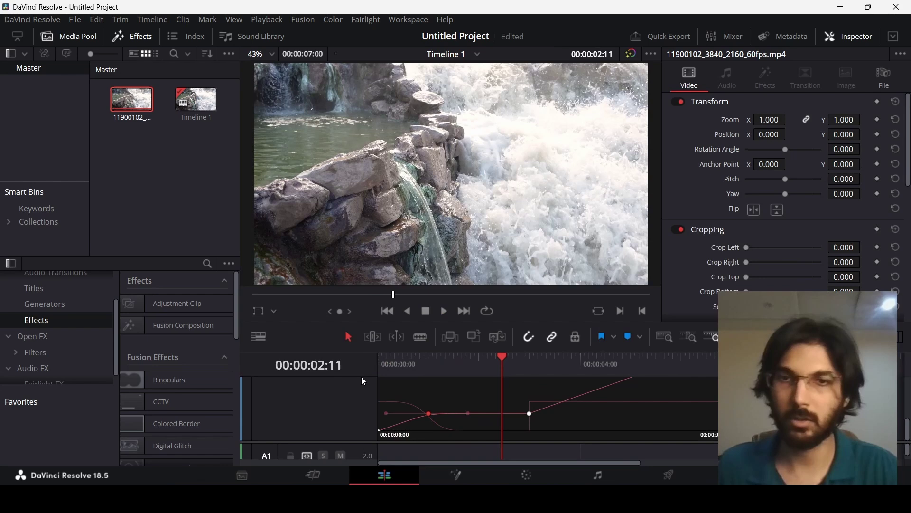
# - Shrink the viewer to give the timeline more room and move the divider between the video and audio tracks up
pyautogui.moveTo(361, 350); pyautogui.dragTo(364, 265)
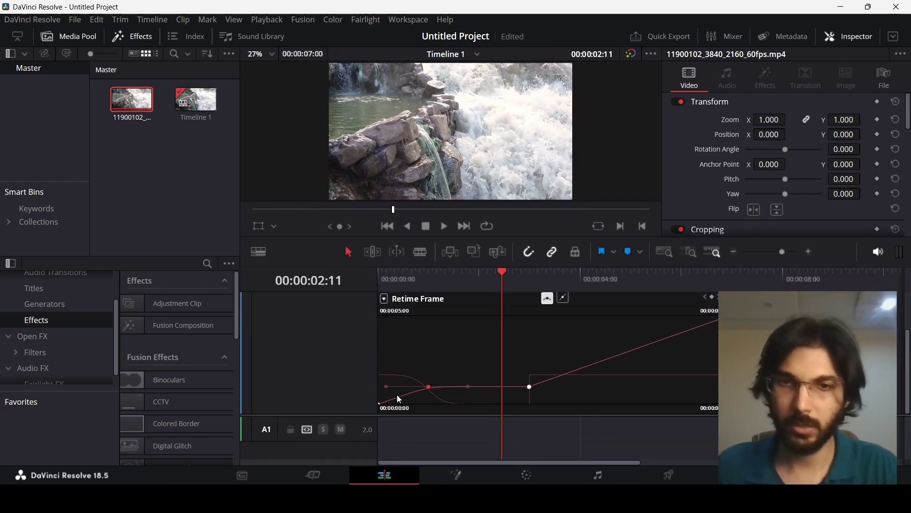
pyautogui.click(352, 417)
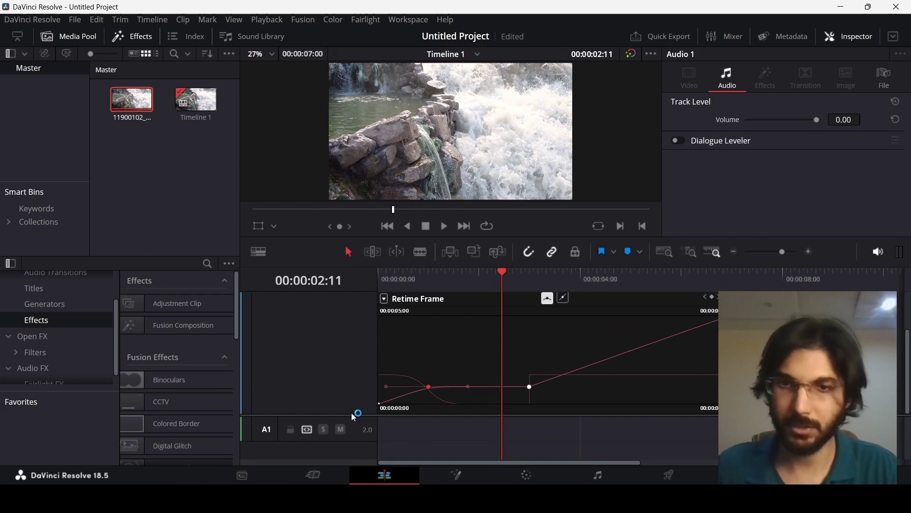
pyautogui.moveTo(351, 415); pyautogui.dragTo(352, 390)
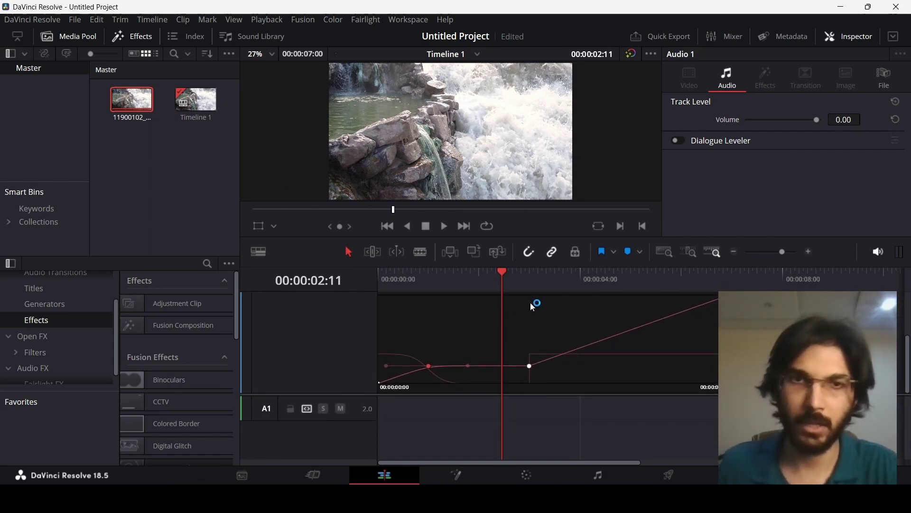
# - Smooth the retime curve keyframe at the end of the freeze at 00:00:03:00 and lengthen its curve handles
pyautogui.click(551, 279)
pyautogui.click(534, 283)
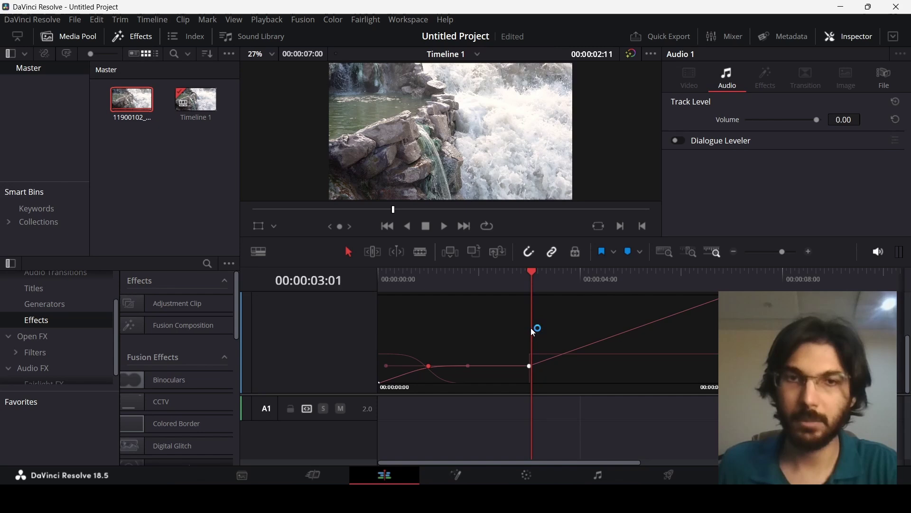
pyautogui.click(520, 359)
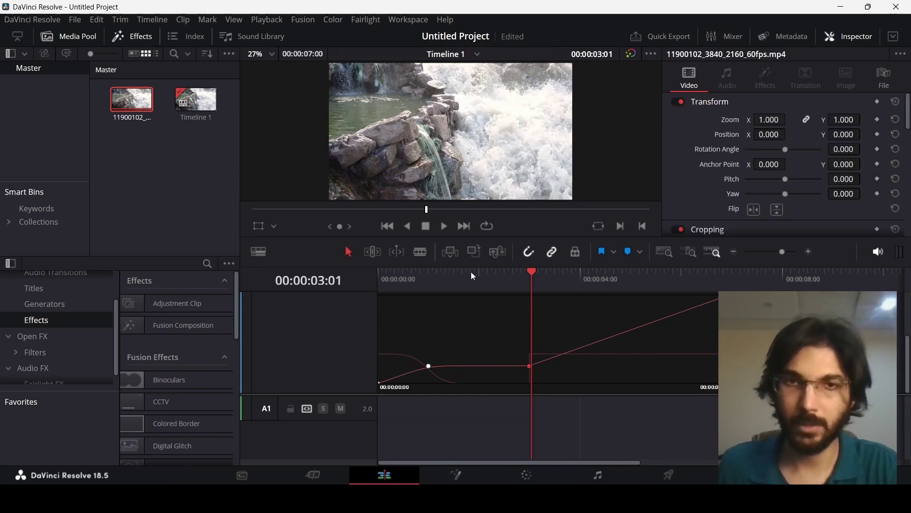
pyautogui.click(416, 278)
pyautogui.click(434, 278)
pyautogui.moveTo(434, 278); pyautogui.dragTo(534, 289)
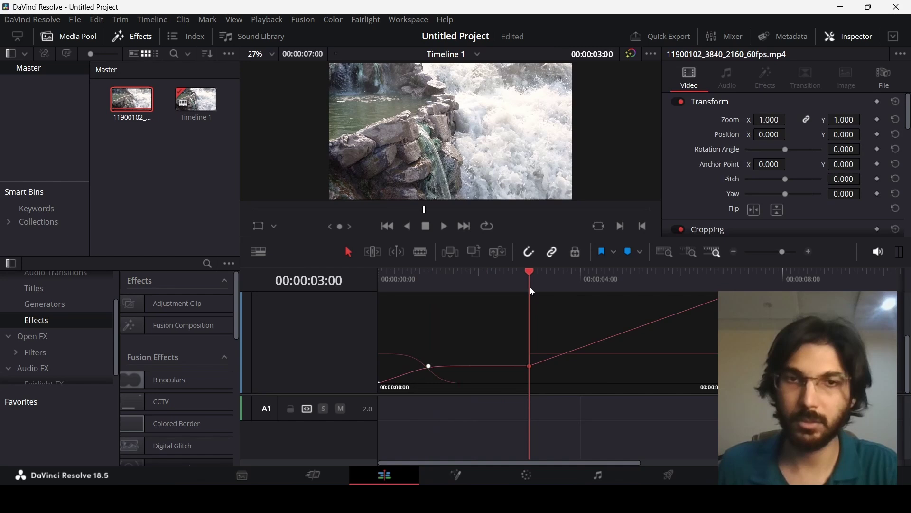
pyautogui.scroll(1, 497, 324)
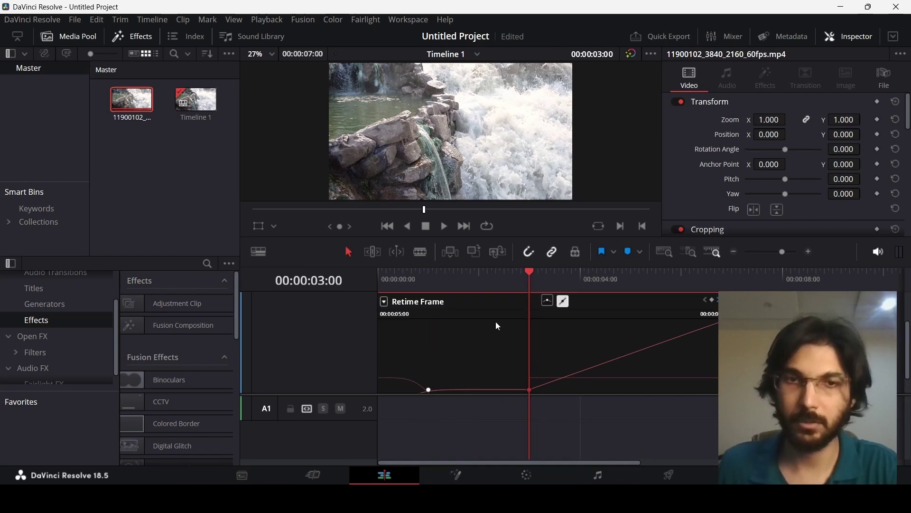
pyautogui.click(548, 301)
pyautogui.scroll(-1, 532, 331)
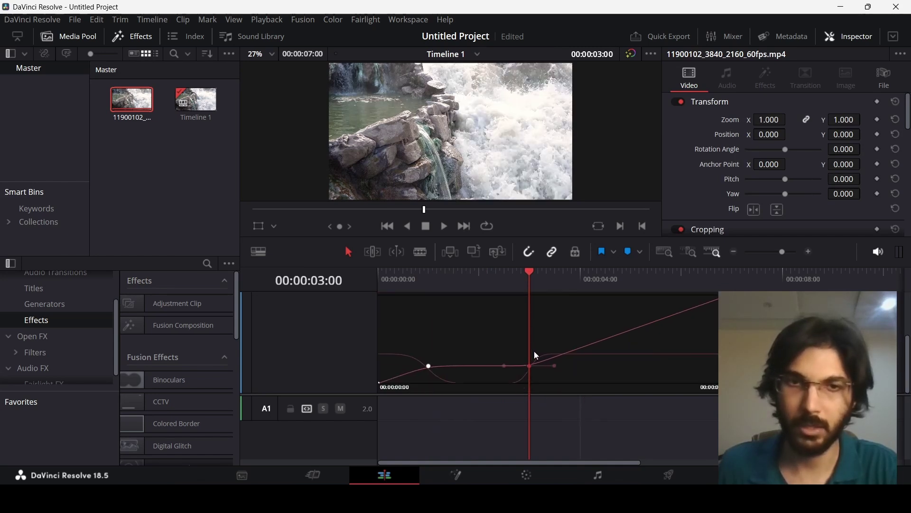
pyautogui.moveTo(556, 366); pyautogui.dragTo(583, 365)
# - Play from 00:00:01:11 past the end of the freeze to review the eased return to motion
pyautogui.click(454, 278)
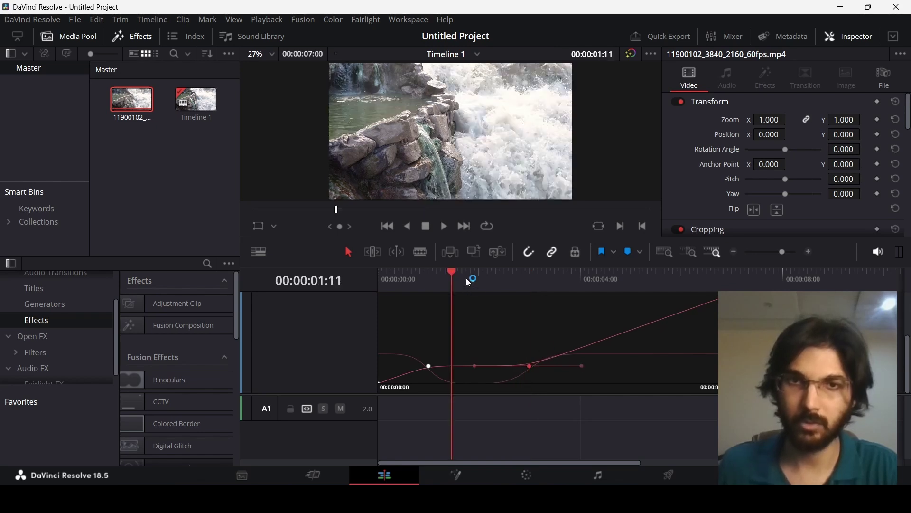
pyautogui.press('space')
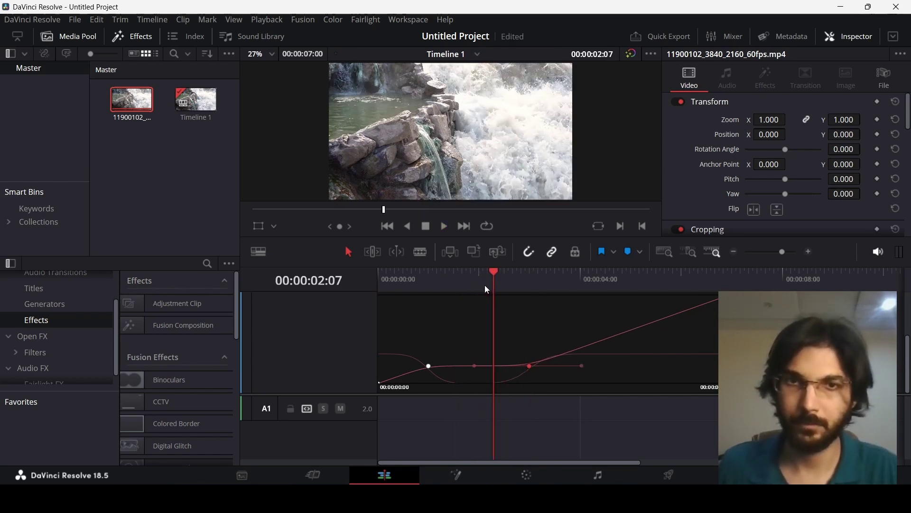
pyautogui.press('space')
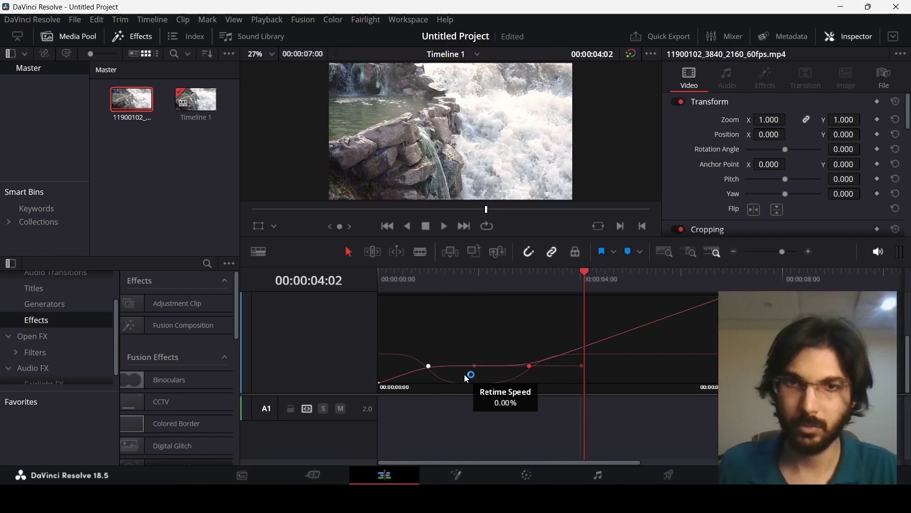
# - Shorten the curve handles of the keyframes at the end and the start of the freeze
pyautogui.moveTo(473, 365); pyautogui.dragTo(497, 365)
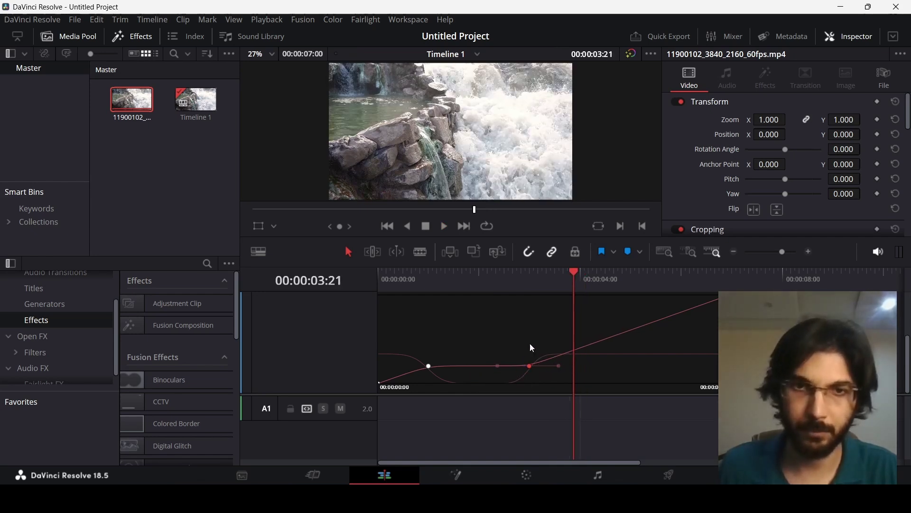
pyautogui.click(514, 351)
pyautogui.click(430, 366)
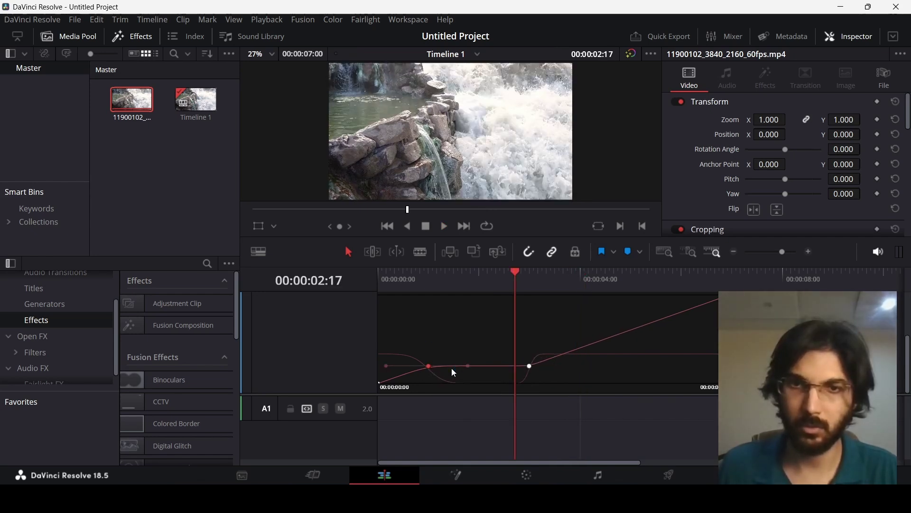
pyautogui.moveTo(467, 366); pyautogui.dragTo(453, 366)
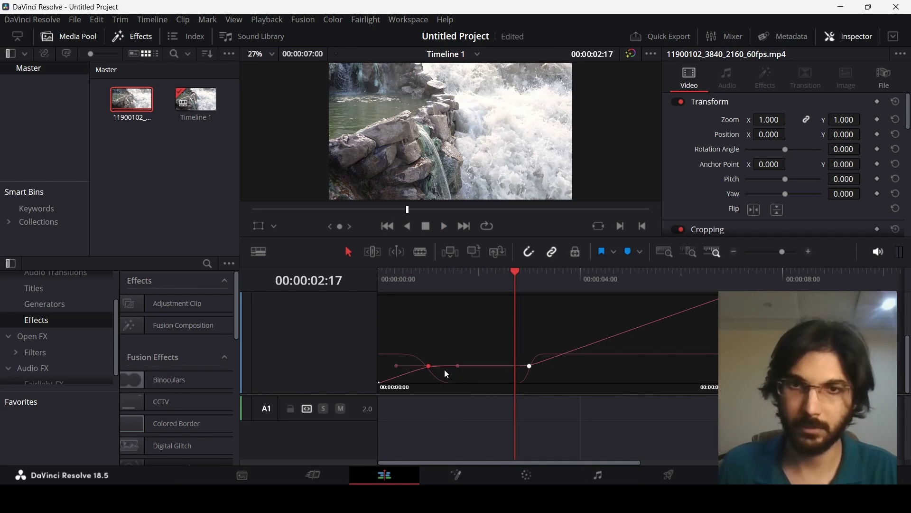
# - Play the clip from 00:00:00:00 through the freeze to review both speed transitions
pyautogui.moveTo(400, 273); pyautogui.dragTo(340, 325)
pyautogui.press('space')
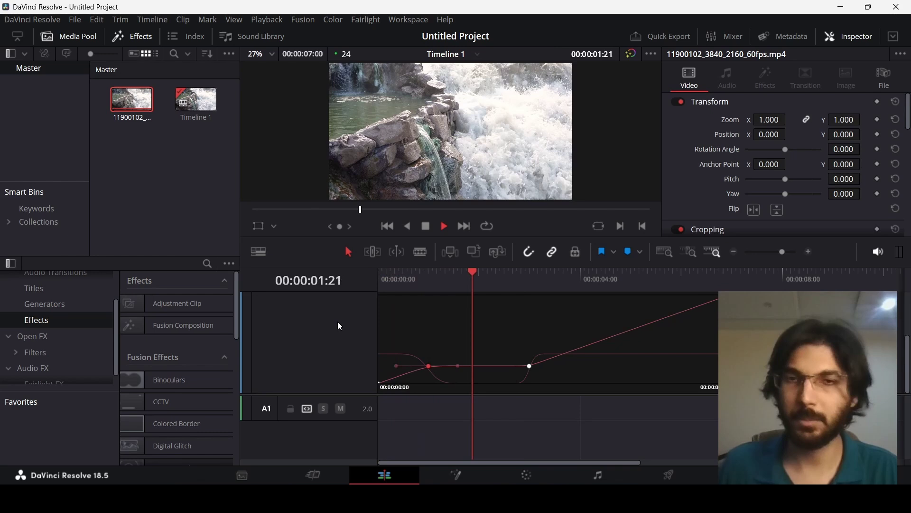
pyautogui.press('space')
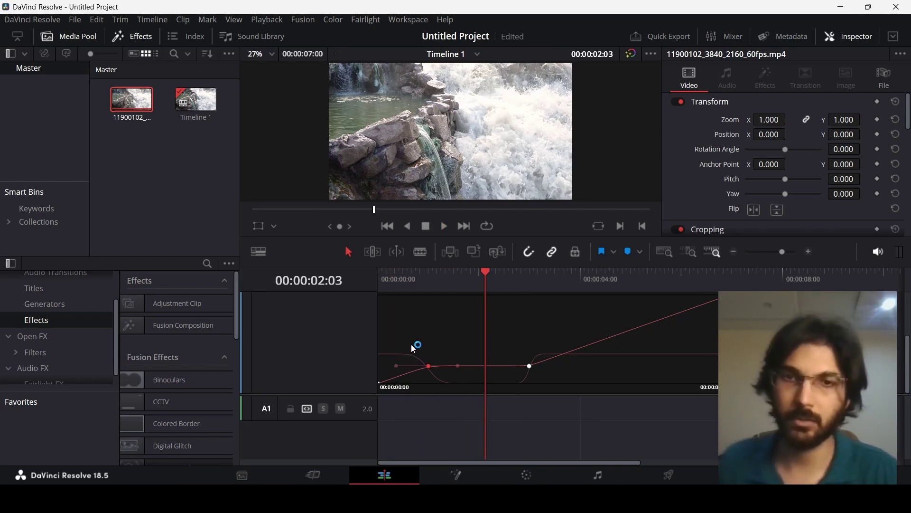
pyautogui.scroll(3, 411, 344)
pyautogui.moveTo(419, 273); pyautogui.dragTo(389, 278)
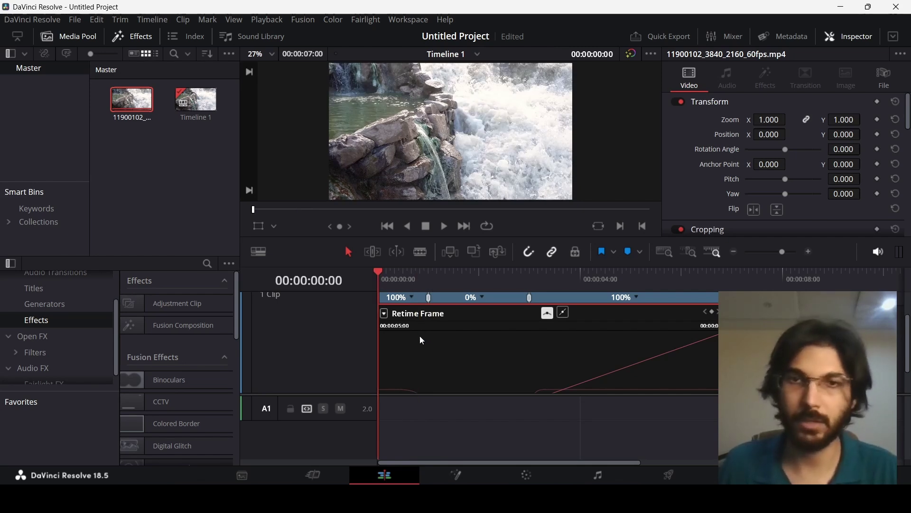
pyautogui.press('space')
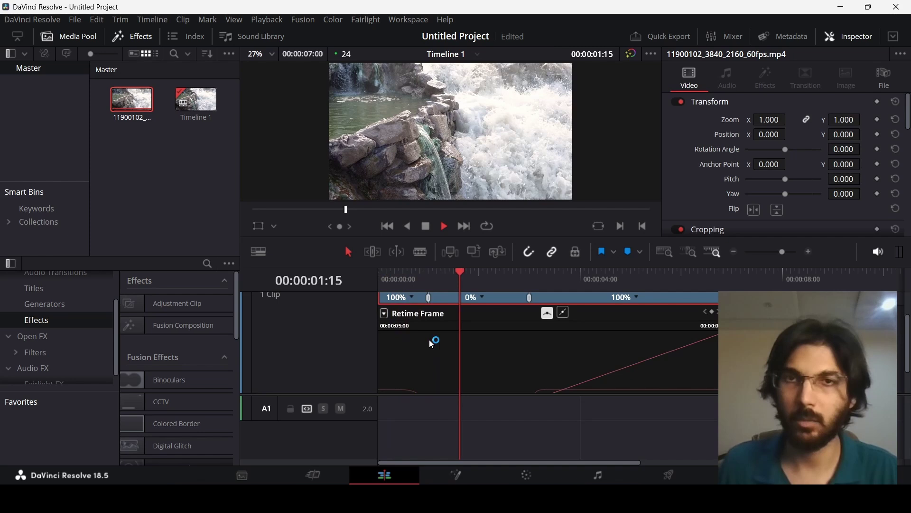
pyautogui.press('space')
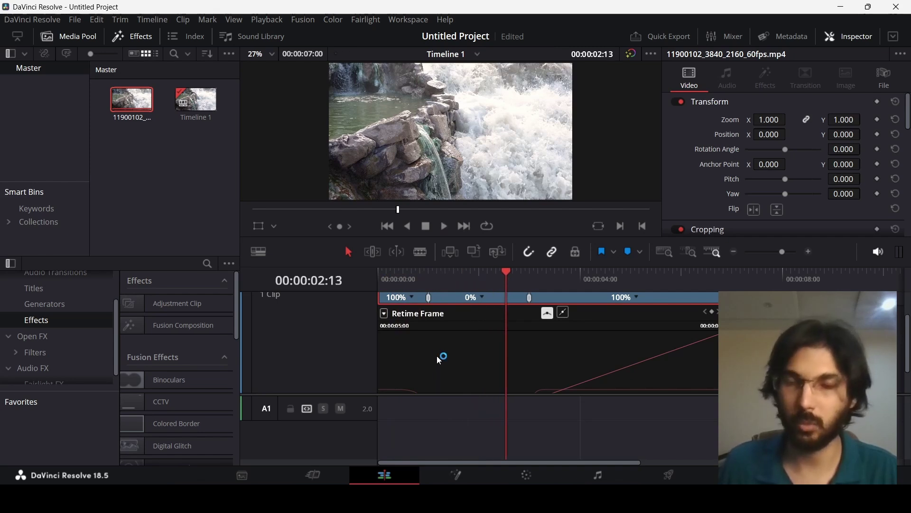
pyautogui.press('space')
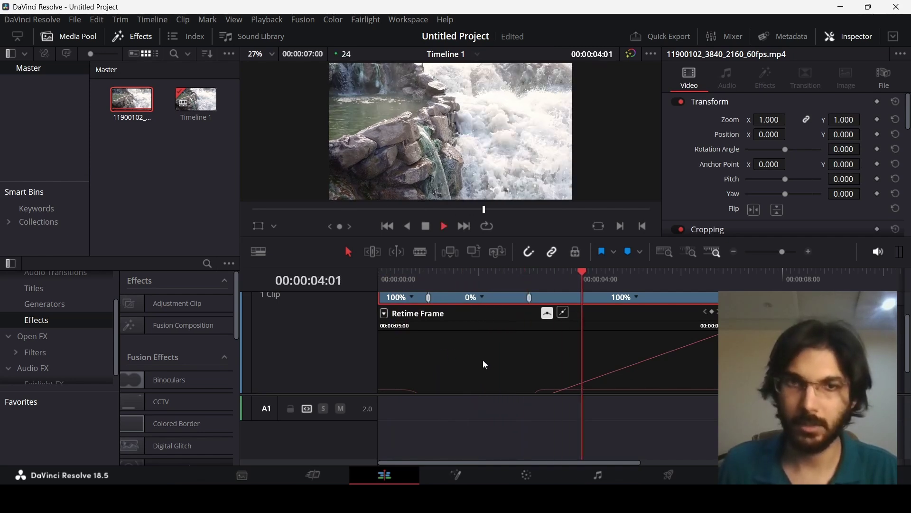
pyautogui.press('space')
# - Replay the end of the freeze and shorten the end keyframe's curve handles further
pyautogui.scroll(-2, 522, 360)
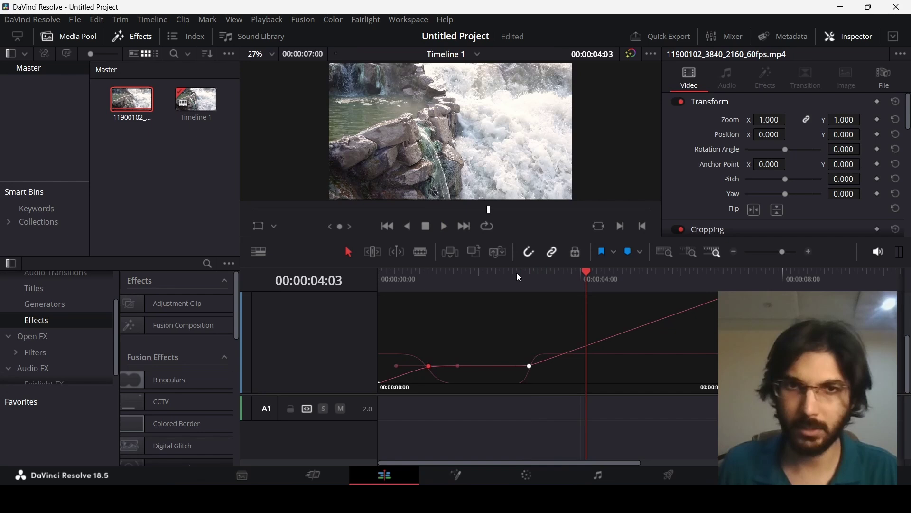
pyautogui.click(517, 274)
pyautogui.press('space')
pyautogui.press('space')
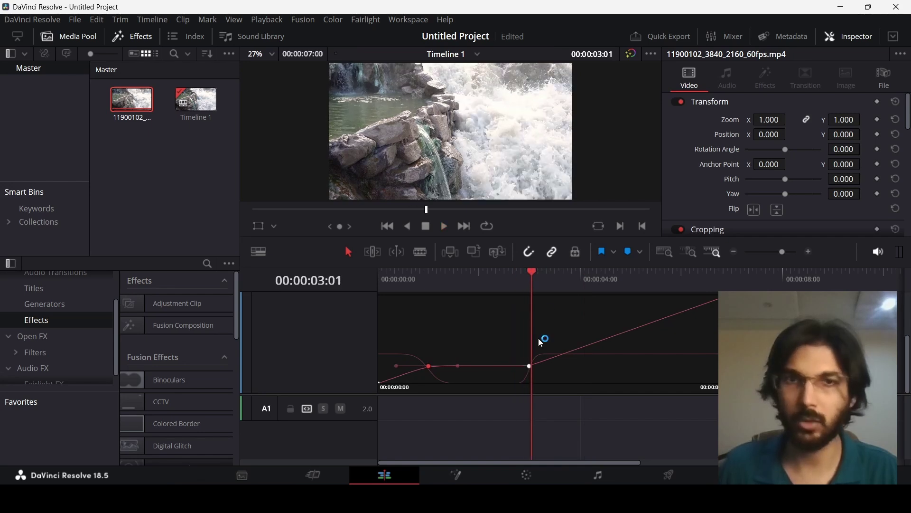
pyautogui.click(530, 372)
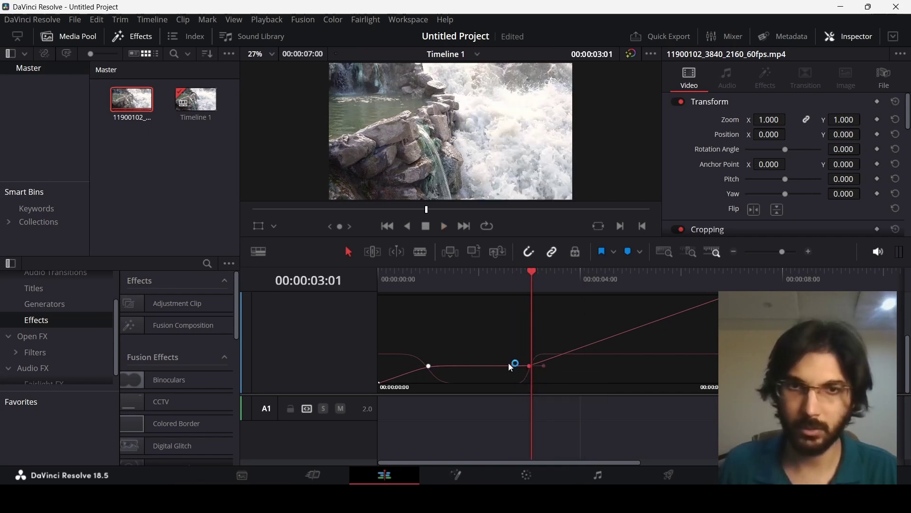
pyautogui.moveTo(512, 366); pyautogui.dragTo(524, 365)
# - Play from 00:00:02:06 past the freeze to check the sharper return to normal speed
pyautogui.click(491, 274)
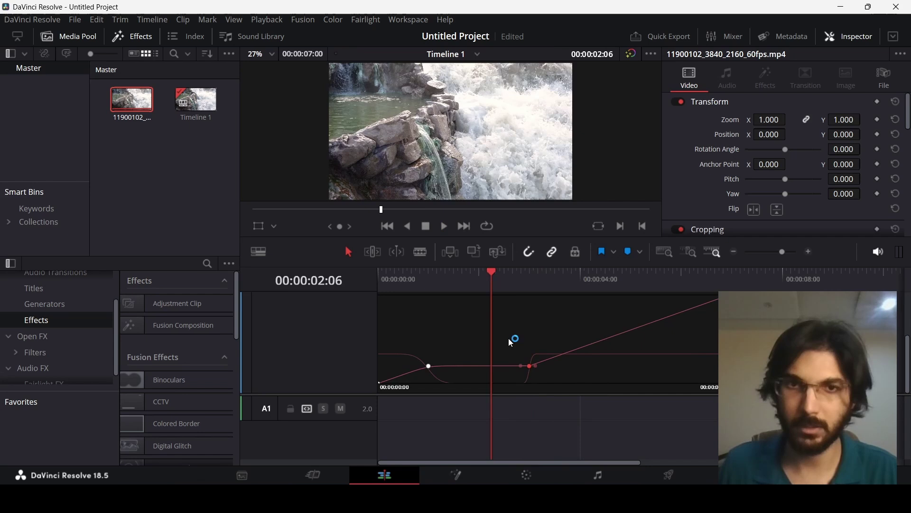
pyautogui.press('space')
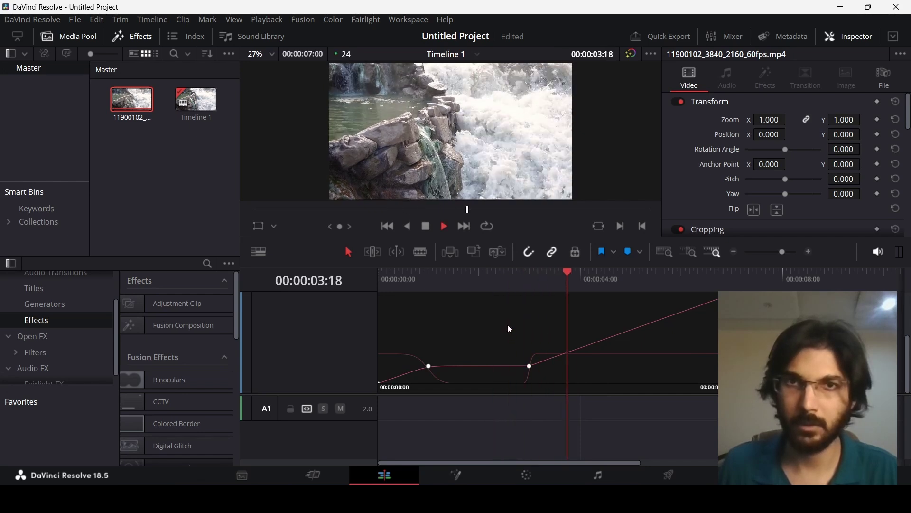
pyautogui.press('space')
pyautogui.scroll(3, 508, 328)
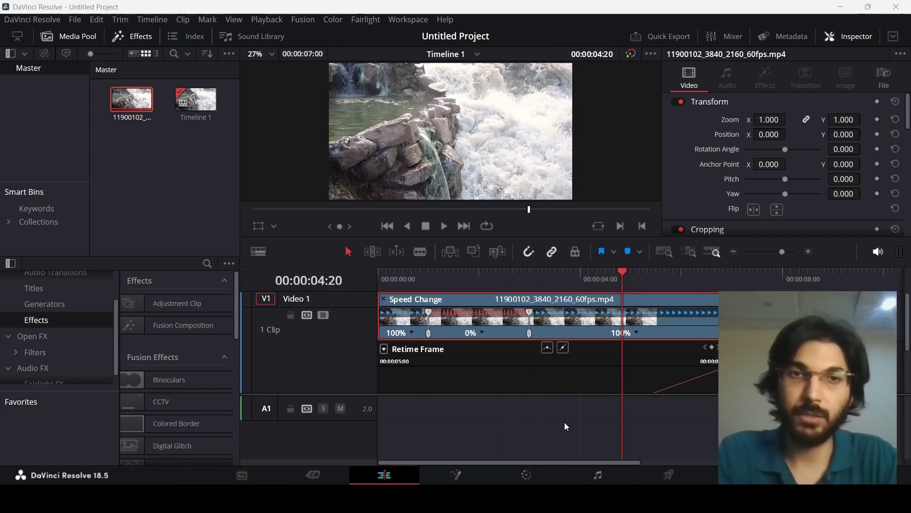